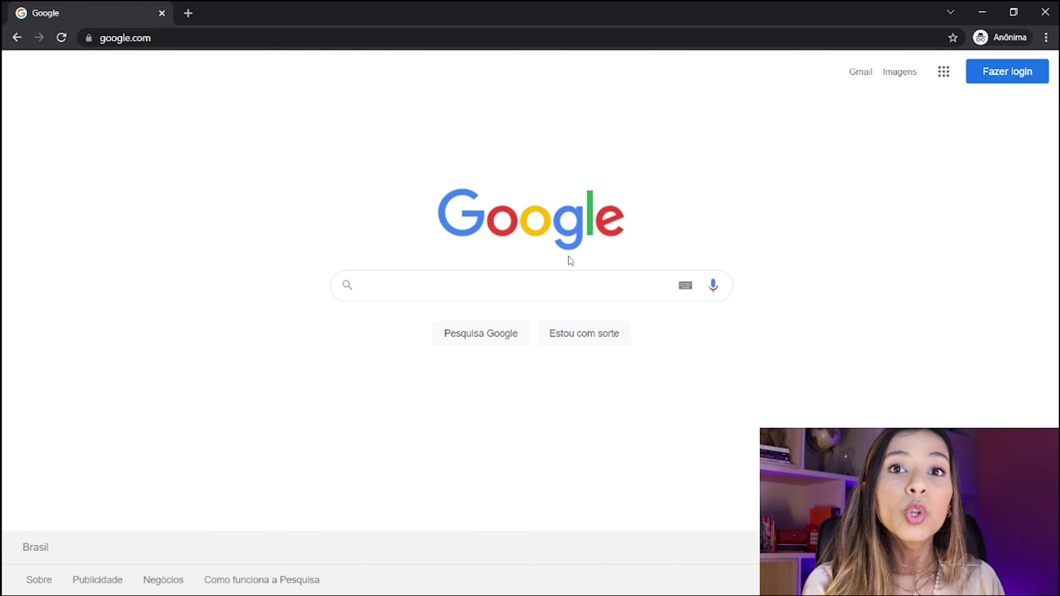
# - Search Google for 'EXCEL ONLINE'
pyautogui.click(493, 283)
pyautogui.write('EXCEL ')
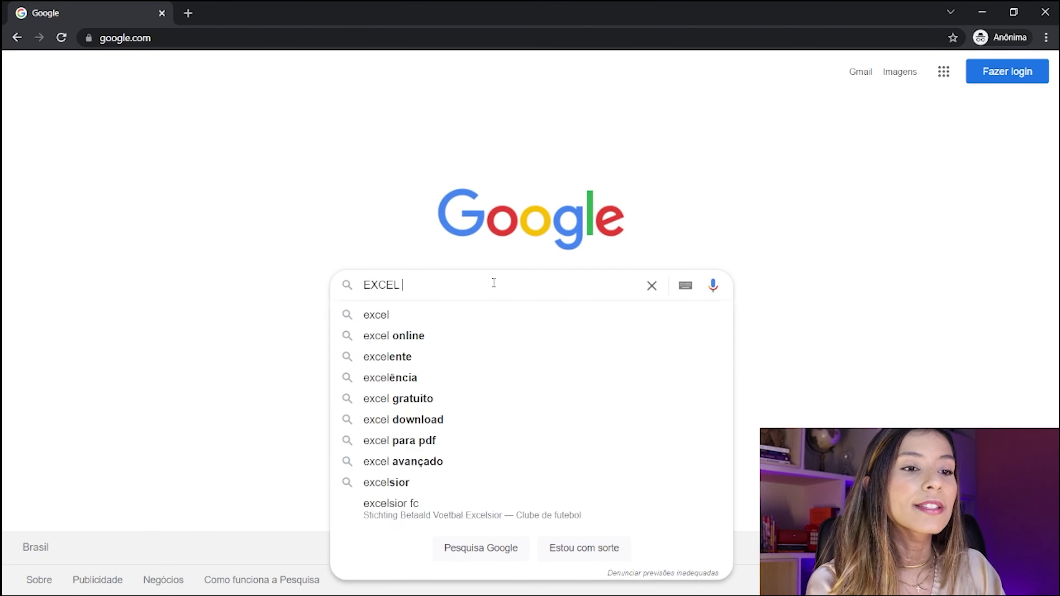
pyautogui.write('ONLINE')
pyautogui.press('Return')
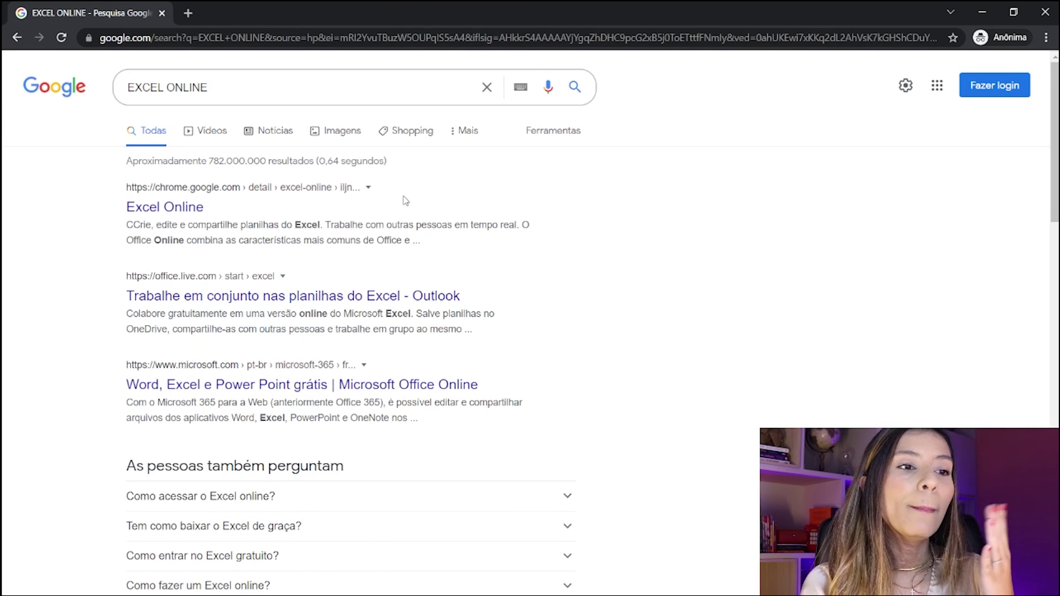
# - Zoom the search results in and open the office.com Excel result
pyautogui.scroll(-2, 228, 242)
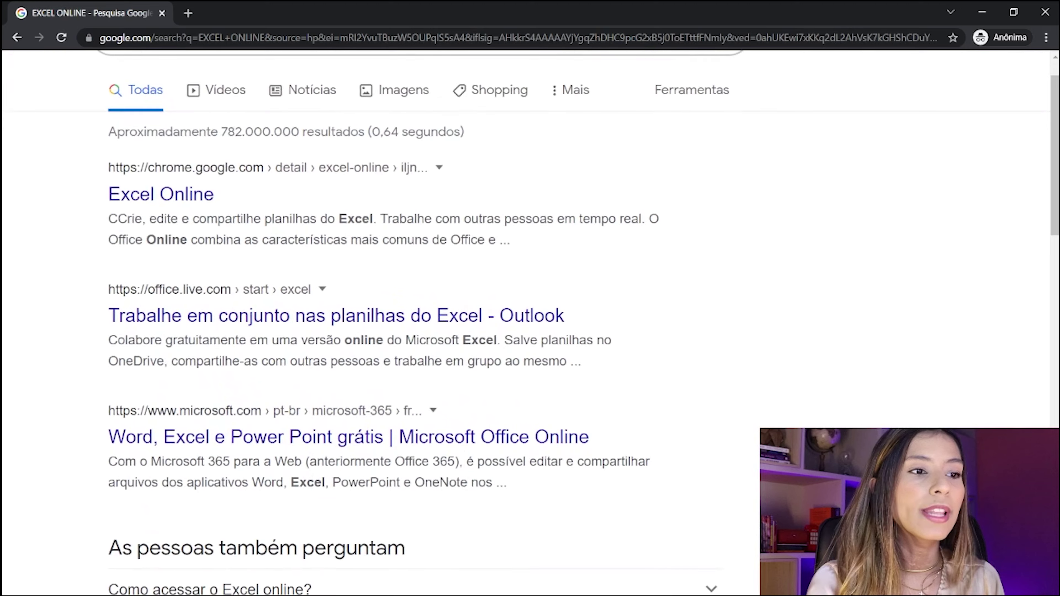
pyautogui.hotkey('ctrl', '+')
pyautogui.hotkey('ctrl', '-')
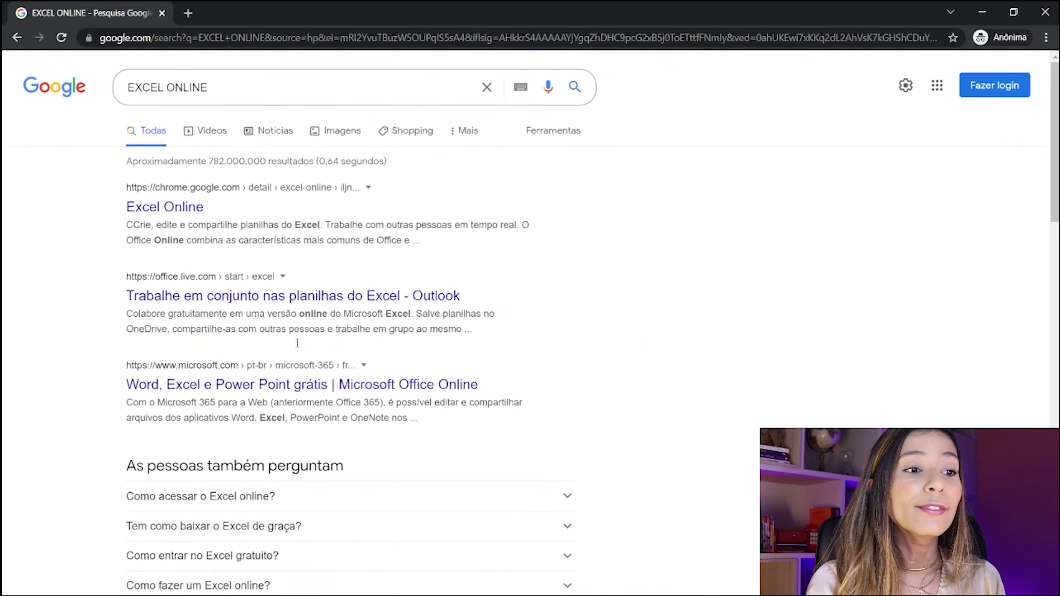
pyautogui.hotkey('ctrl', '+')
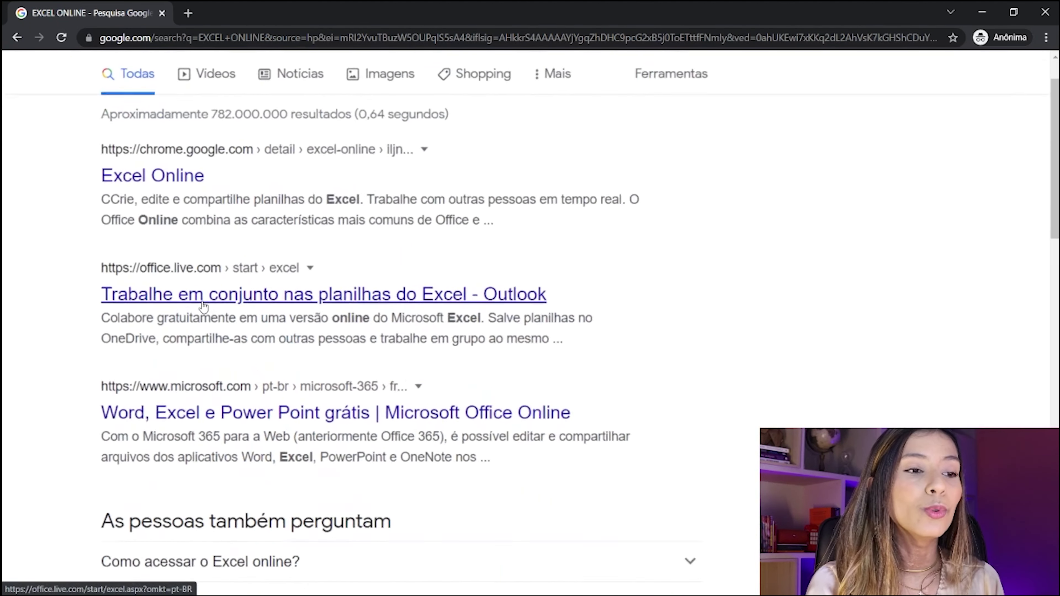
pyautogui.hotkey('ctrl', '+')
pyautogui.hotkey('ctrl', '+')
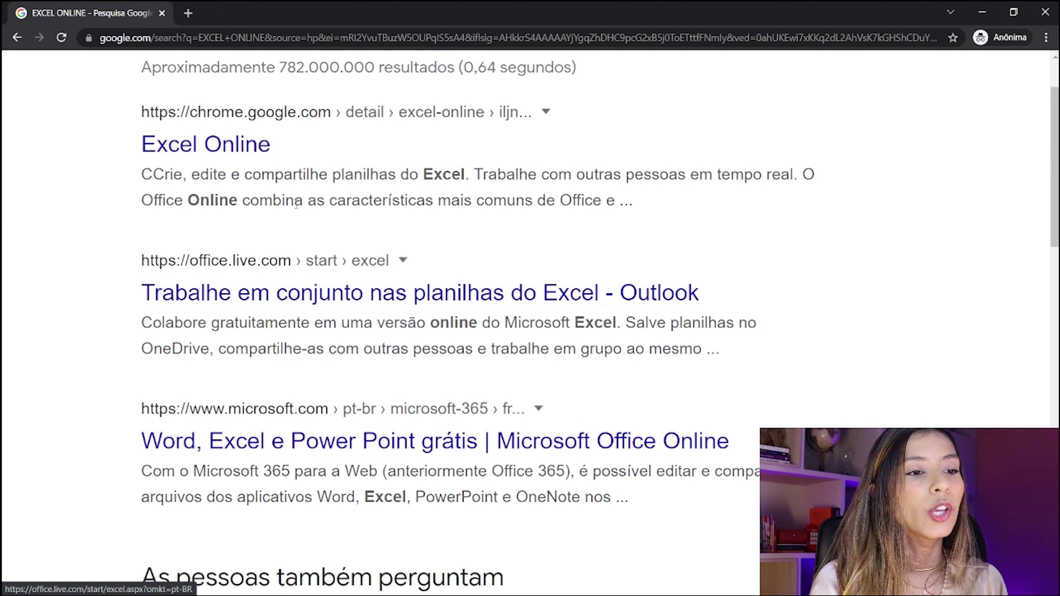
pyautogui.click(234, 310)
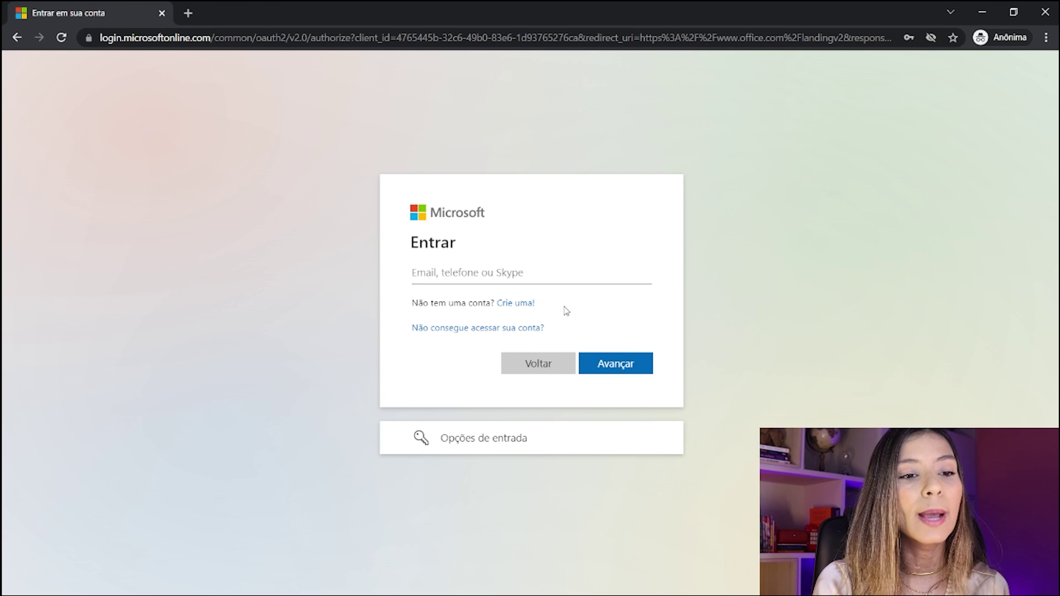
# - Drag across the Microsoft Entrar sign-in page
pyautogui.moveTo(566, 311); pyautogui.dragTo(496, 303)
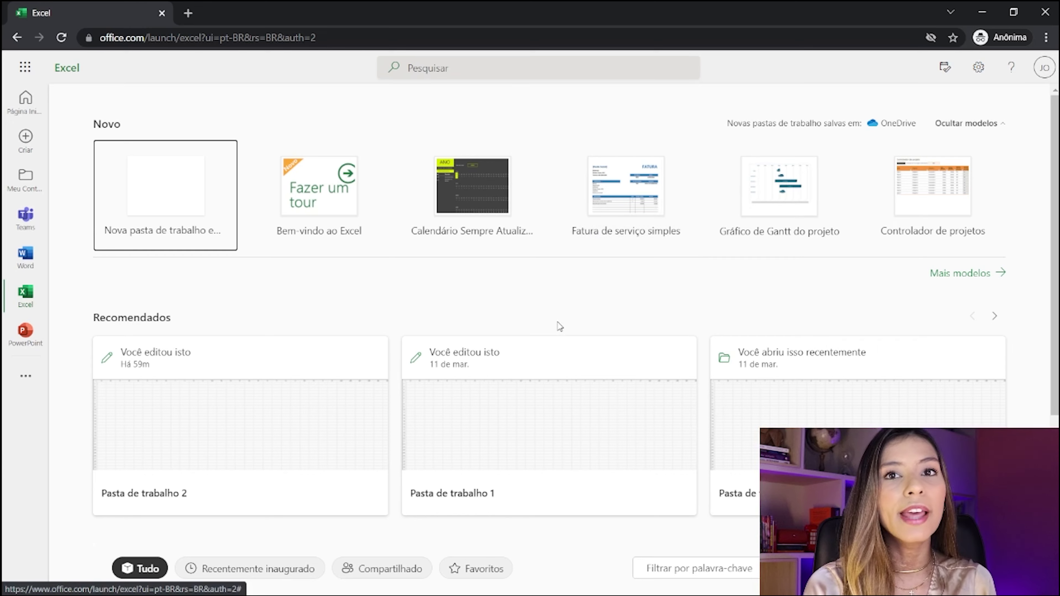
# - Browse the Excel home page files and create a Nova pasta de trabalho em branco
pyautogui.scroll(-3, 550, 360)
pyautogui.scroll(-3, 551, 361)
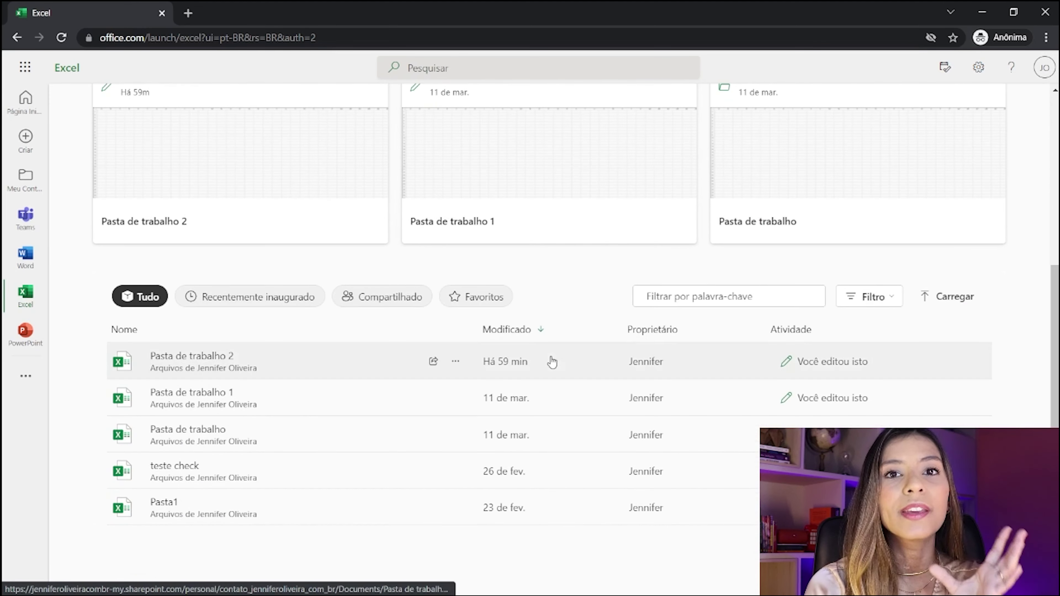
pyautogui.scroll(4, 552, 361)
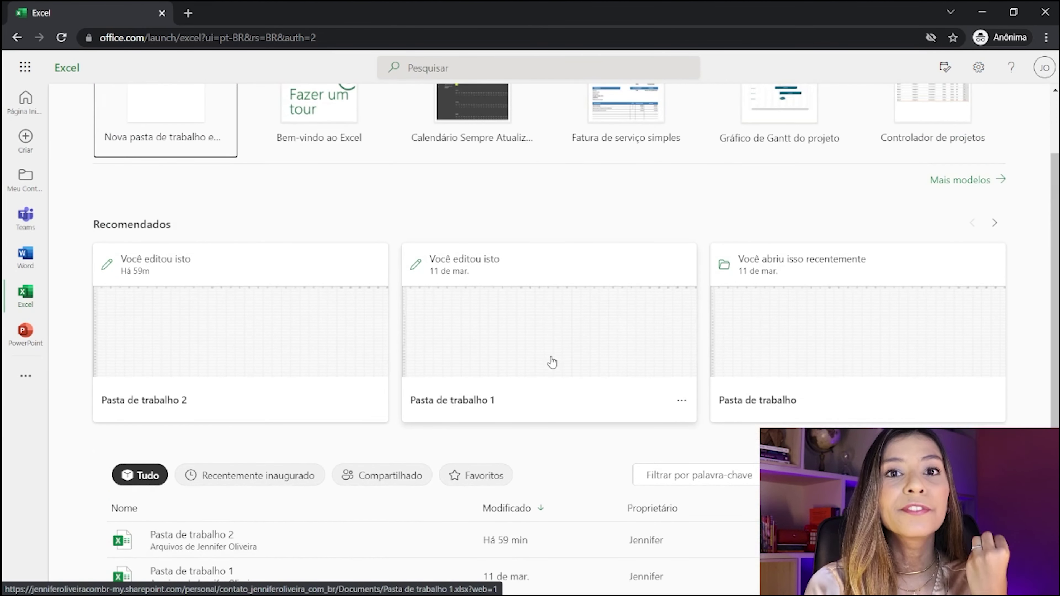
pyautogui.scroll(2, 552, 362)
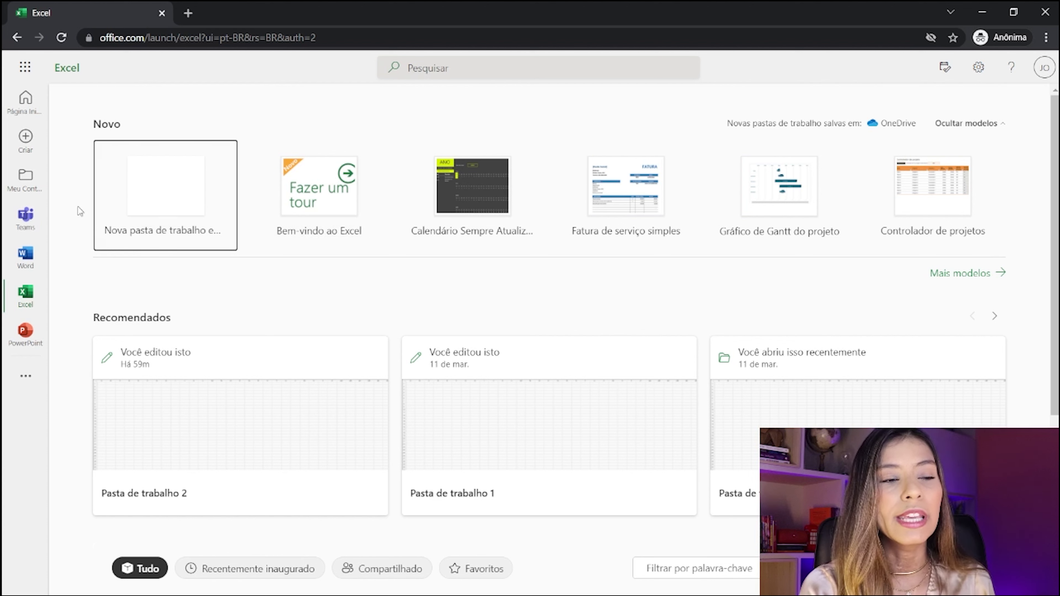
pyautogui.click(163, 203)
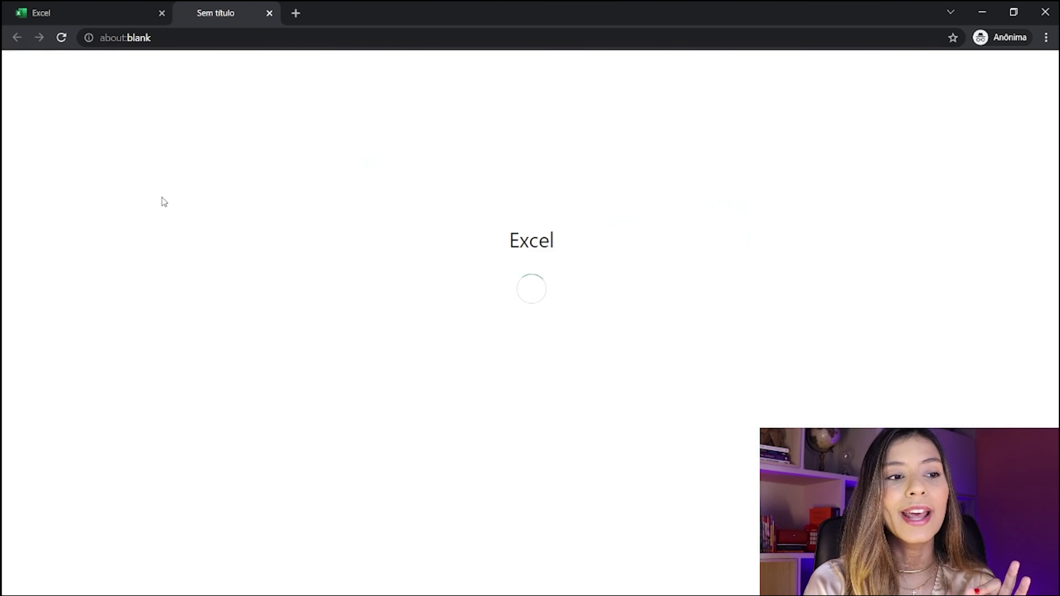
# - Select cell L16, then cell I6 in Pasta de trabalho 3 to begin a formula
pyautogui.click(516, 425)
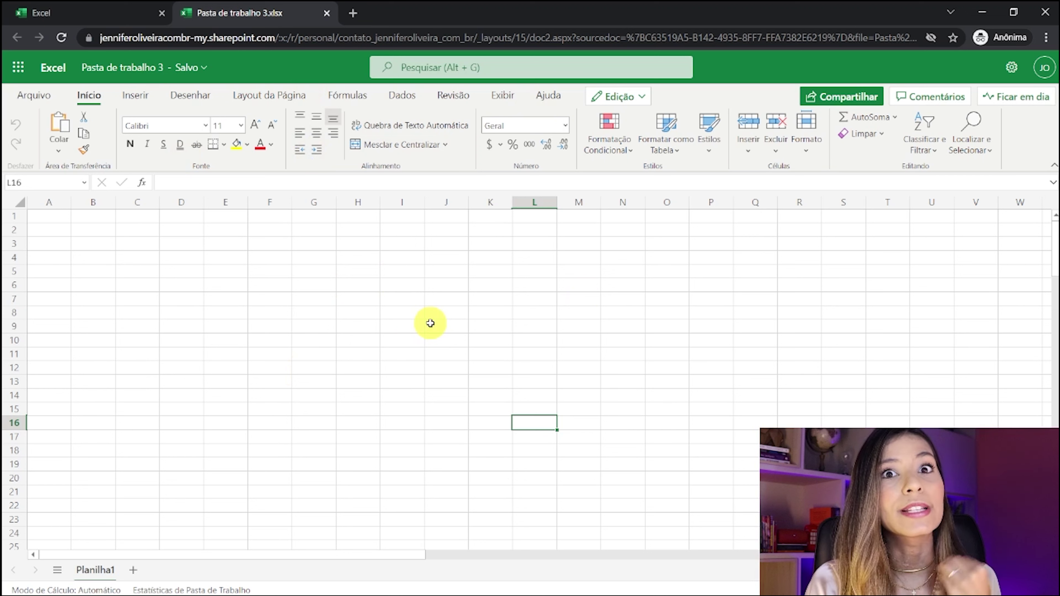
pyautogui.click(384, 283)
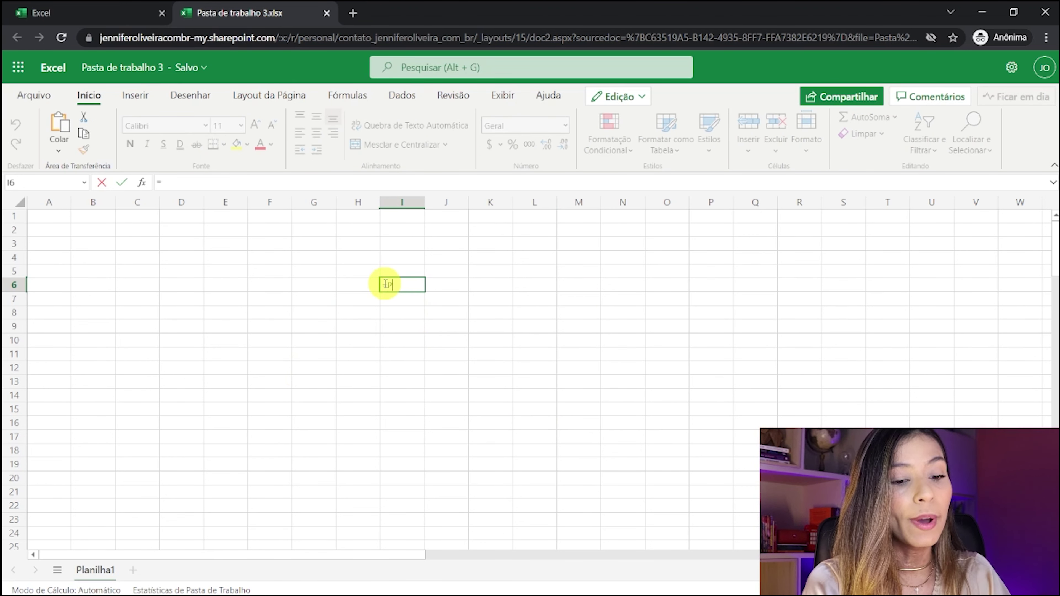
# - Try the PROCX and ÚNIC functions in I6, cancel the formula, and select L6
pyautogui.write('PROCX')
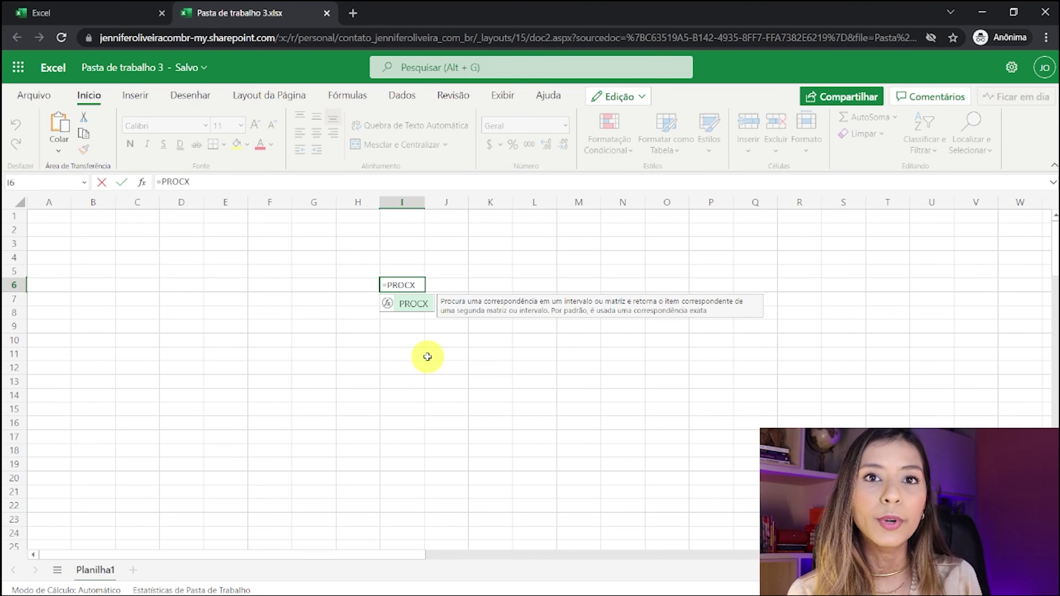
pyautogui.press('BackSpace')
pyautogui.press('BackSpace')
pyautogui.press('BackSpace')
pyautogui.press('BackSpace')
pyautogui.press('BackSpace')
pyautogui.write('ÚNIC')
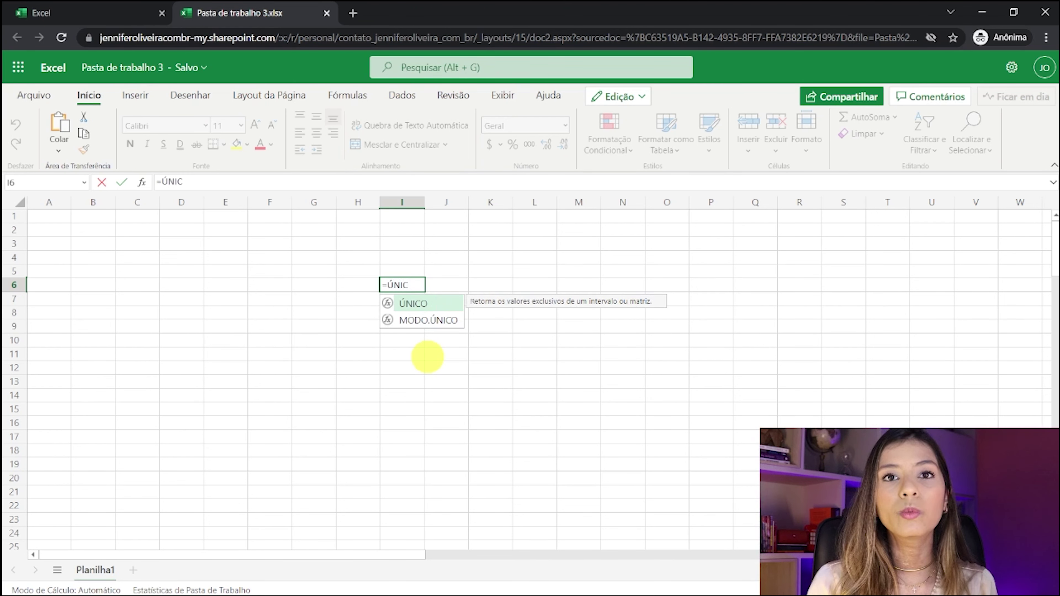
pyautogui.press('Escape')
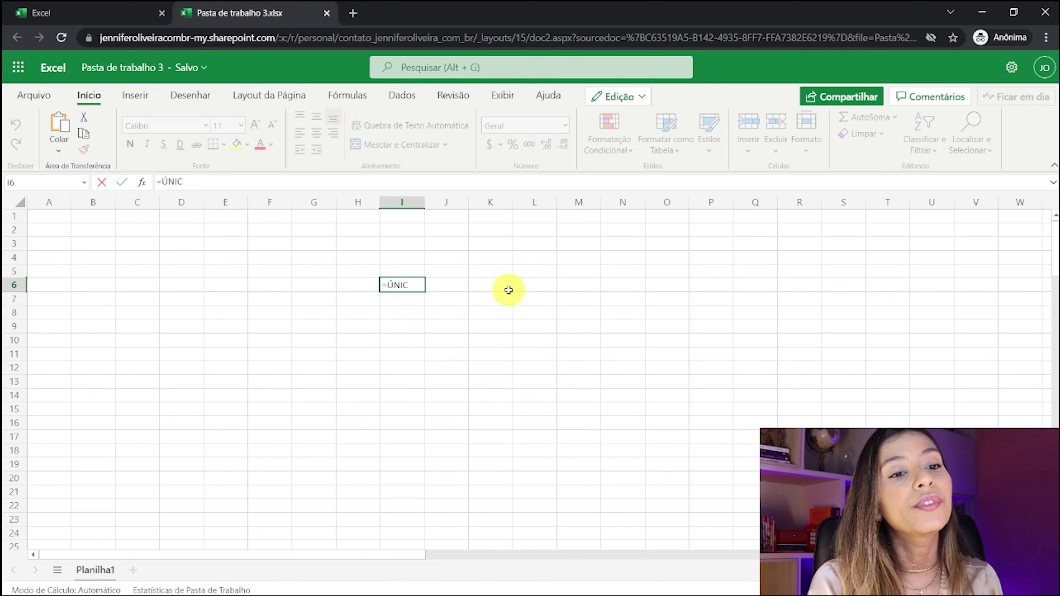
pyautogui.press('Escape')
pyautogui.click(516, 283)
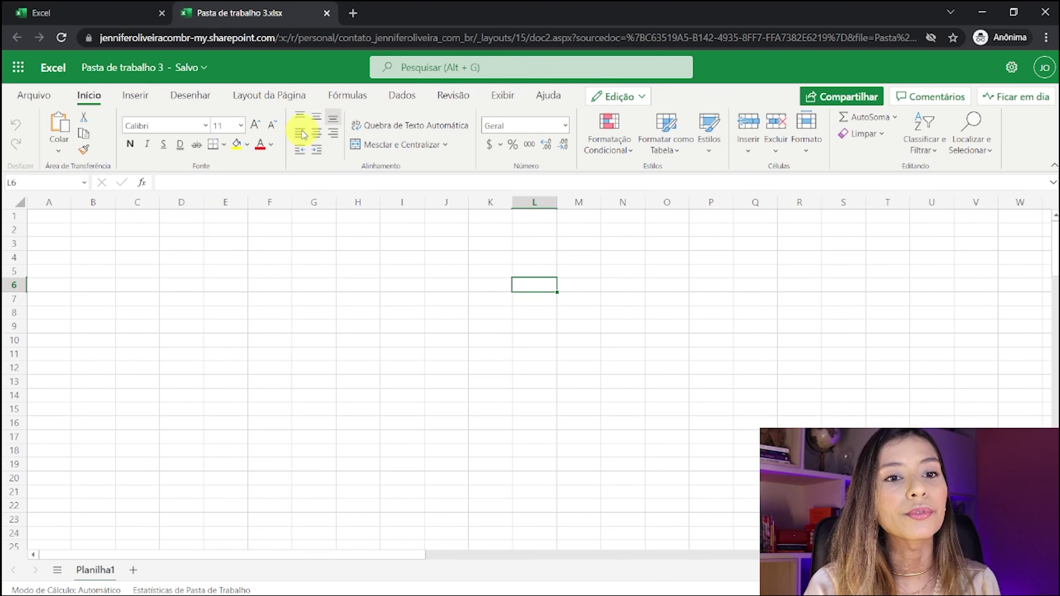
pyautogui.click(134, 95)
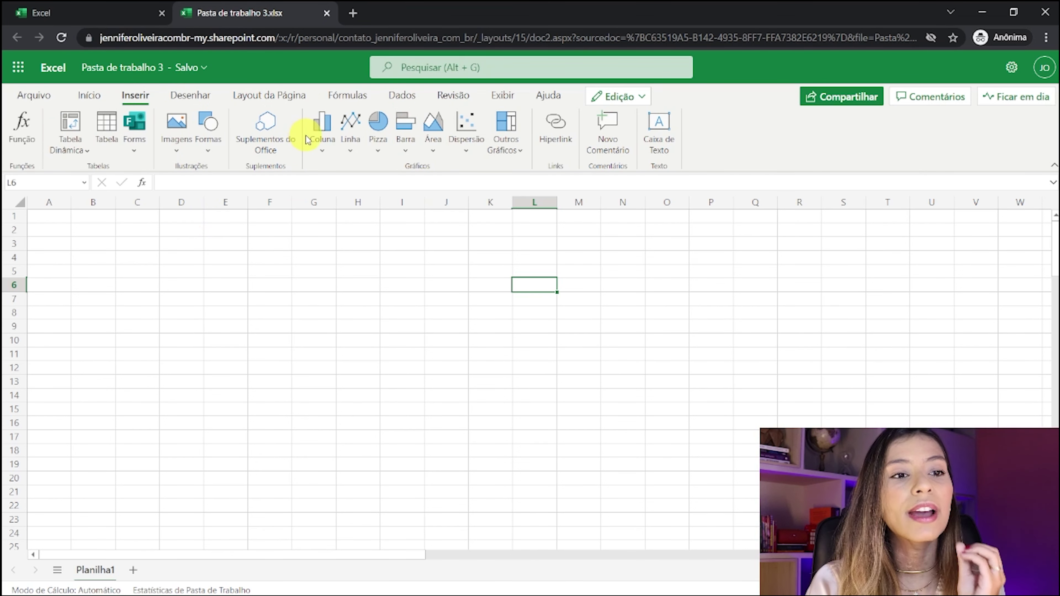
pyautogui.click(207, 98)
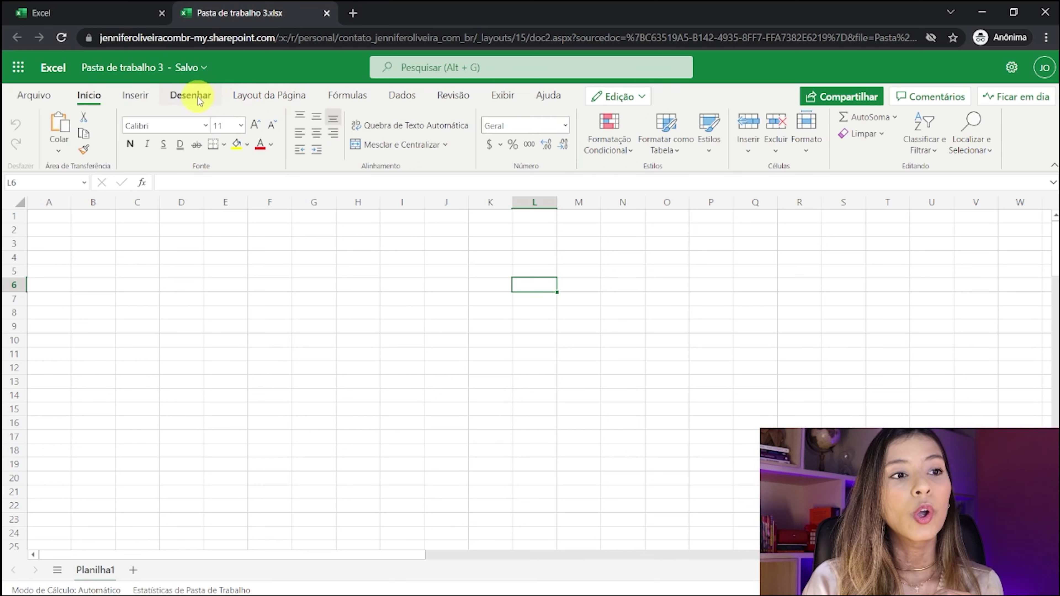
pyautogui.click(395, 107)
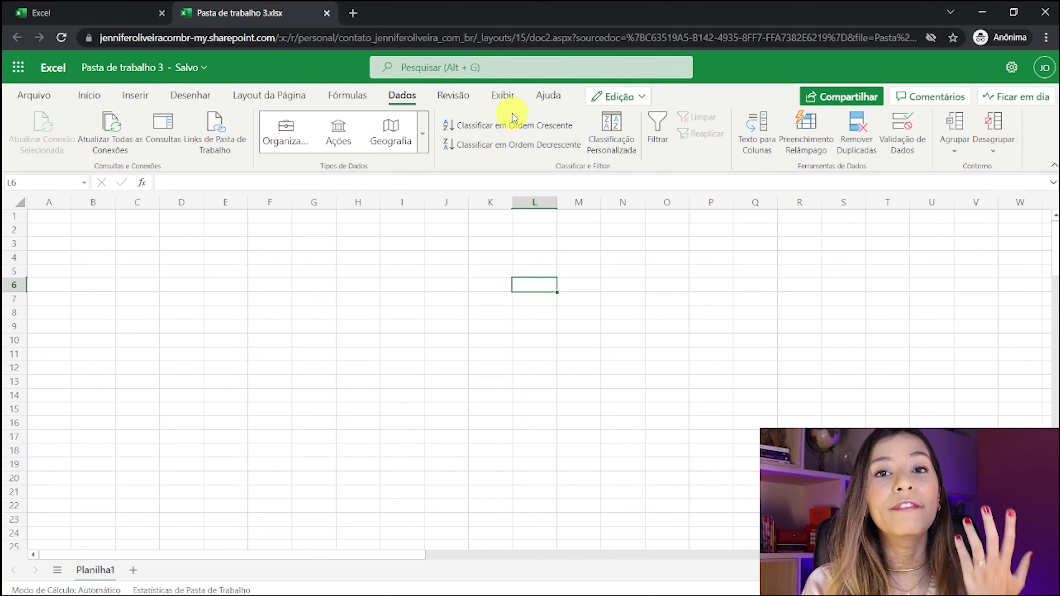
pyautogui.click(463, 103)
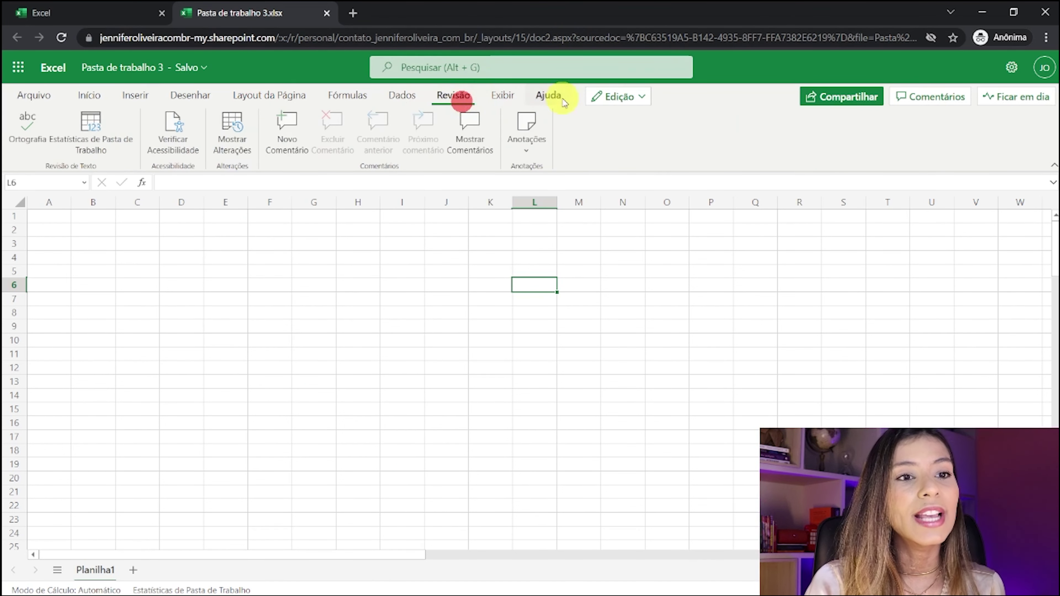
pyautogui.click(486, 100)
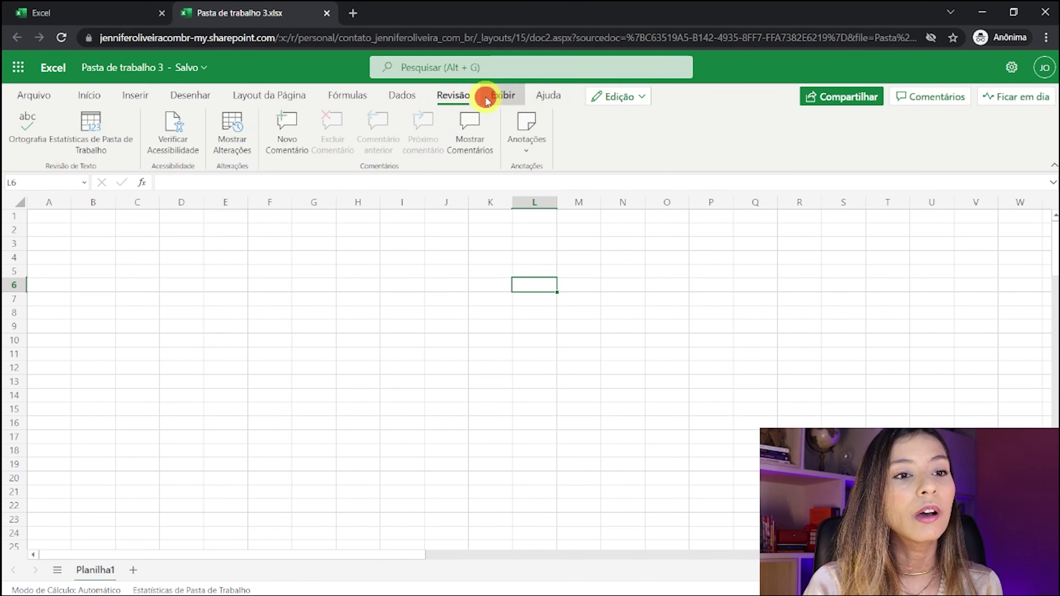
pyautogui.click(550, 97)
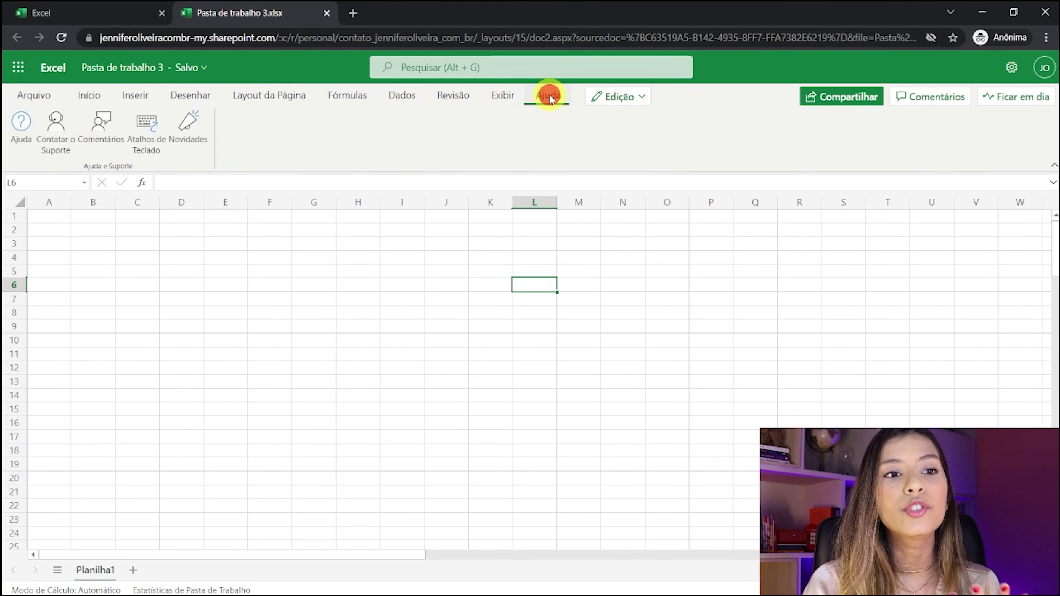
pyautogui.click(204, 97)
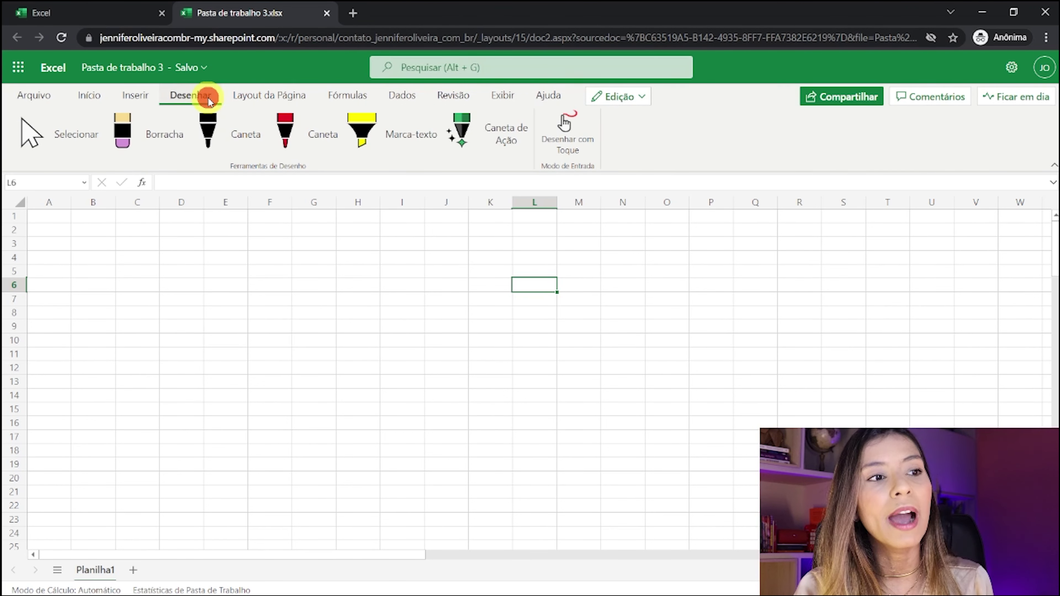
pyautogui.click(144, 96)
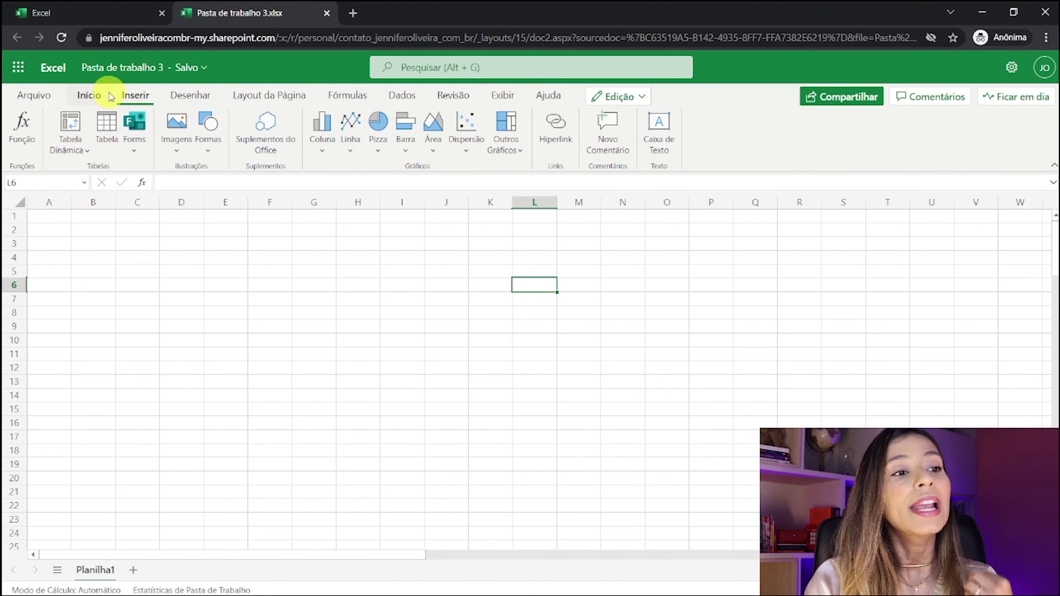
pyautogui.click(99, 98)
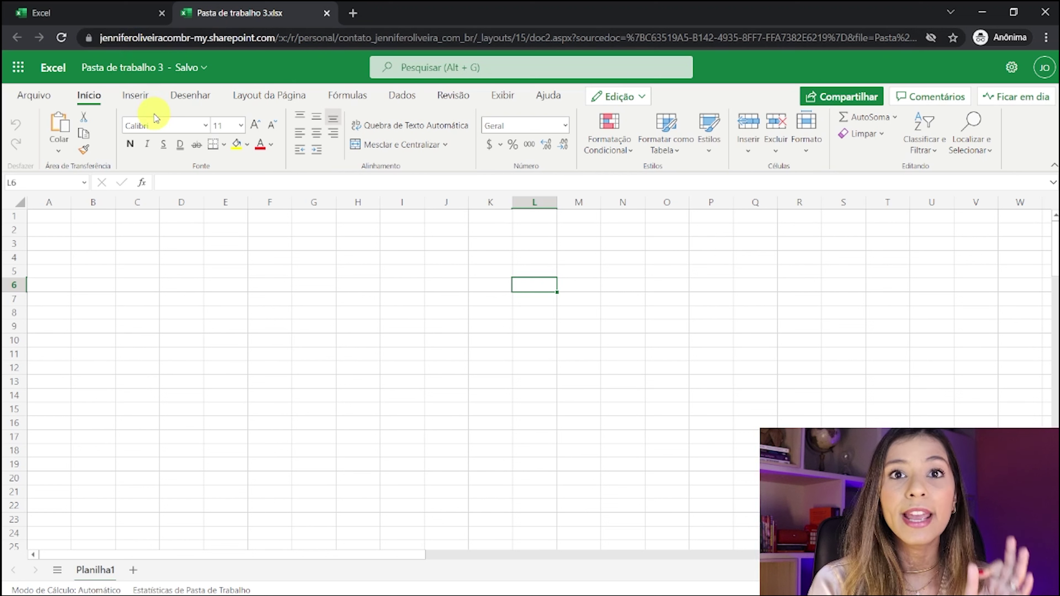
# - Close the Pasta de trabalho 3.xlsx tab and create a blank PowerPoint presentation
pyautogui.click(327, 14)
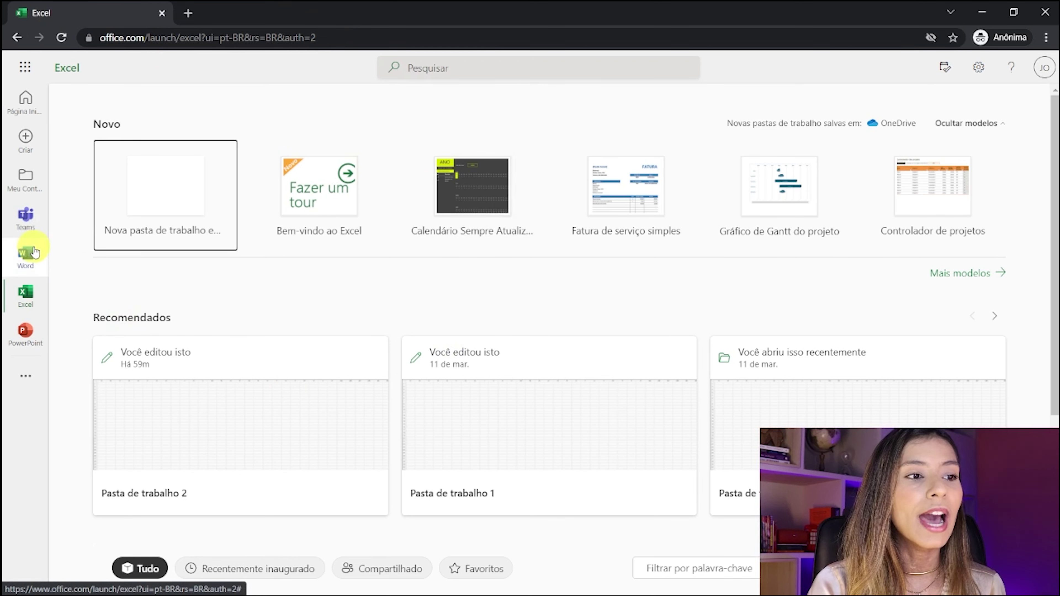
pyautogui.click(35, 336)
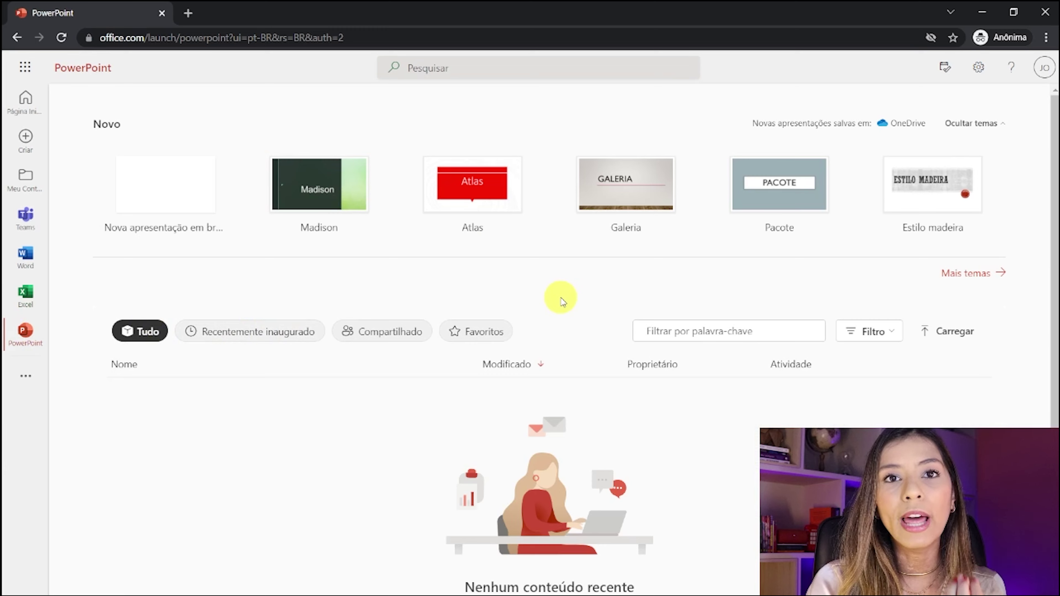
pyautogui.click(175, 188)
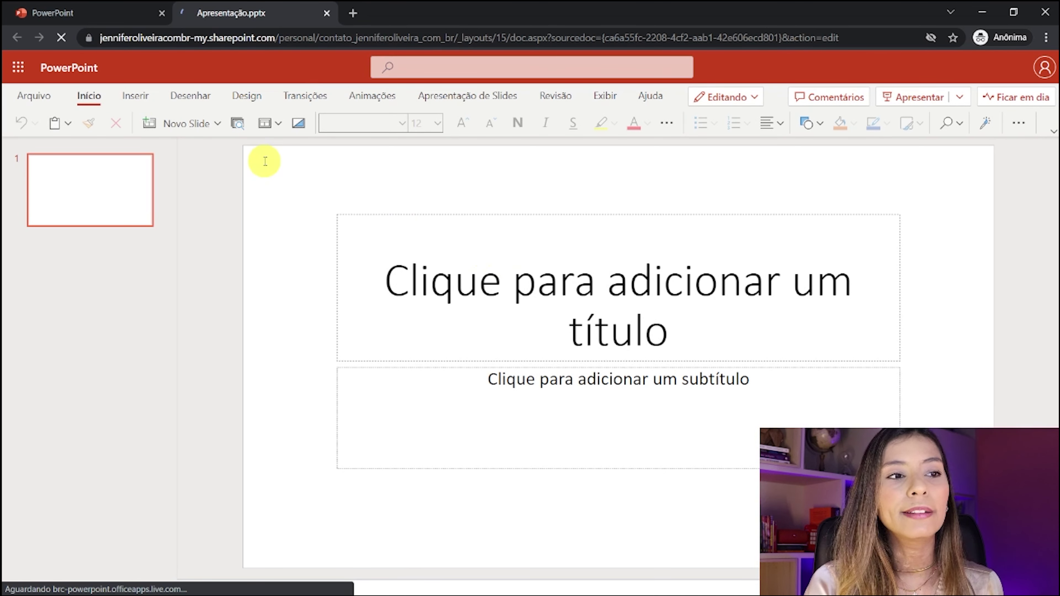
# - Show the Inserir tab commands in the full classic ribbon layout
pyautogui.click(142, 97)
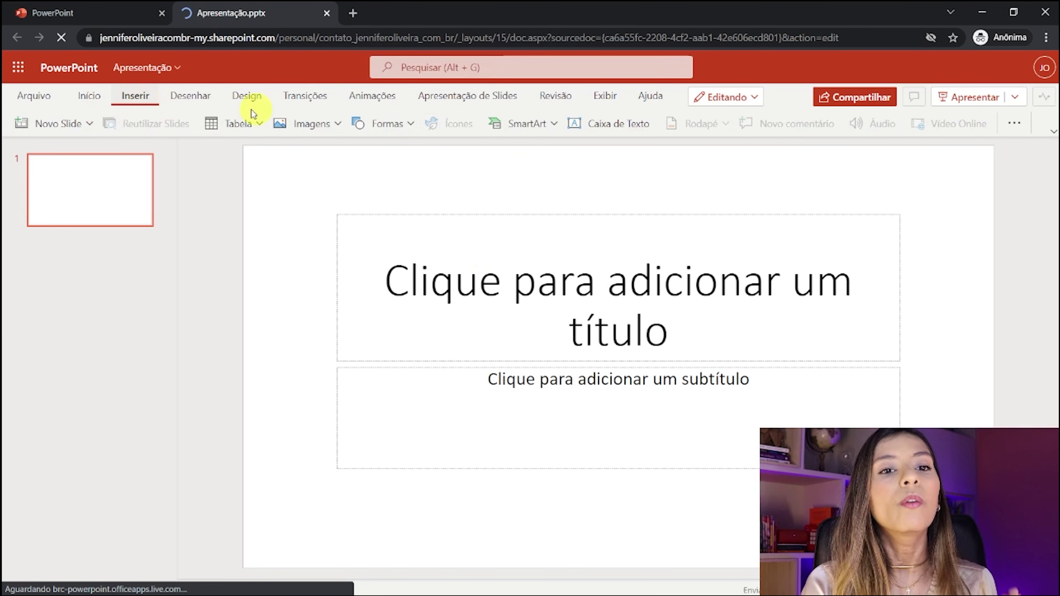
pyautogui.click(1053, 131)
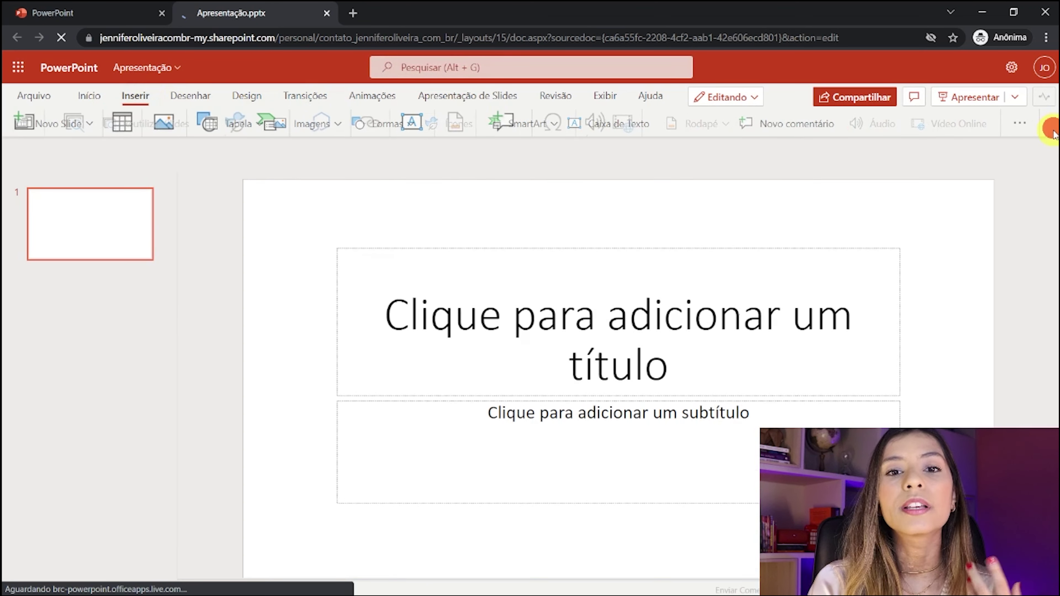